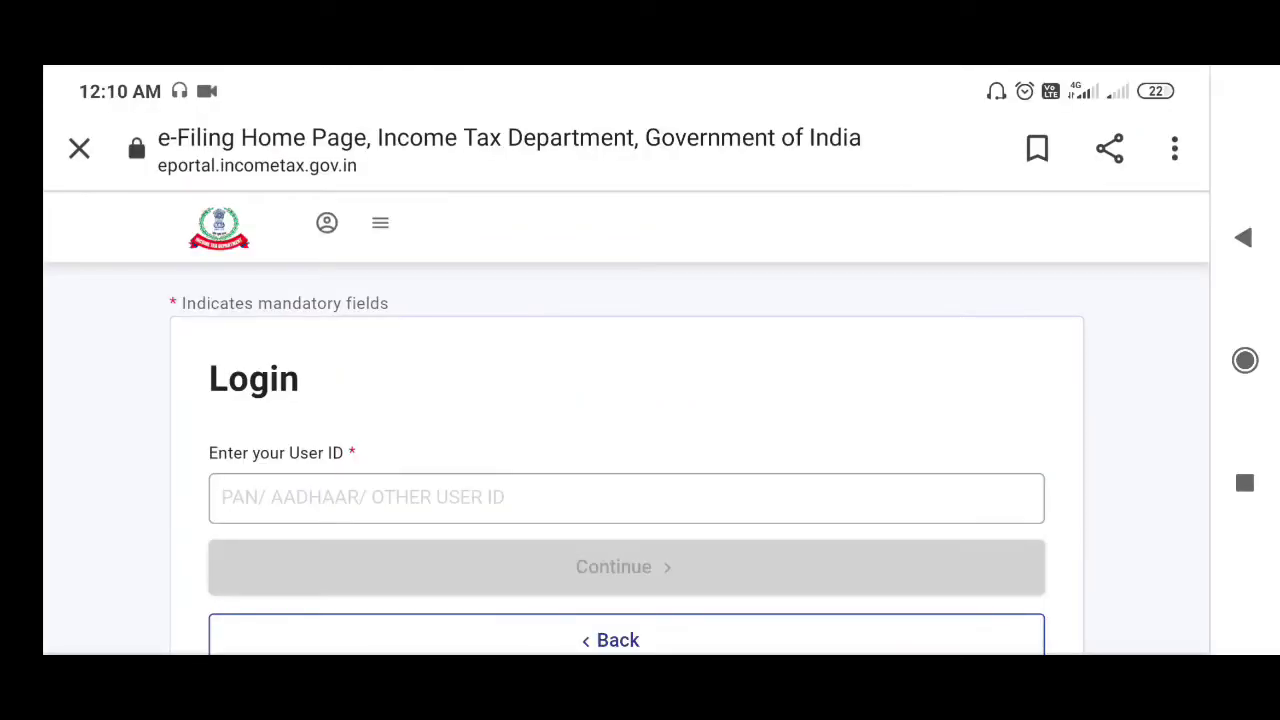
Bring up the register or log-in options from the profile icon to begin Individual registration.
left_click(327, 222)
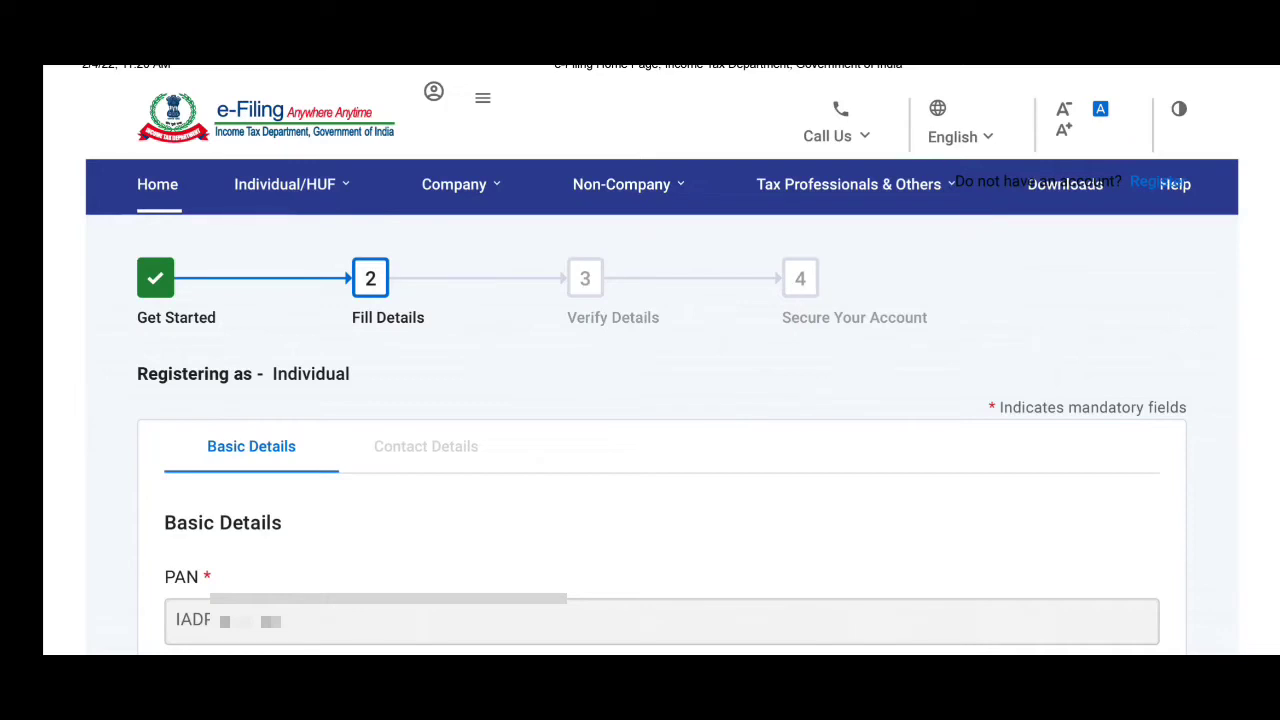
Fill in last name, first name, date of birth, gender and residential status, then continue.
scroll(660, 400, "down", 3)
scroll(660, 400, "down", 1)
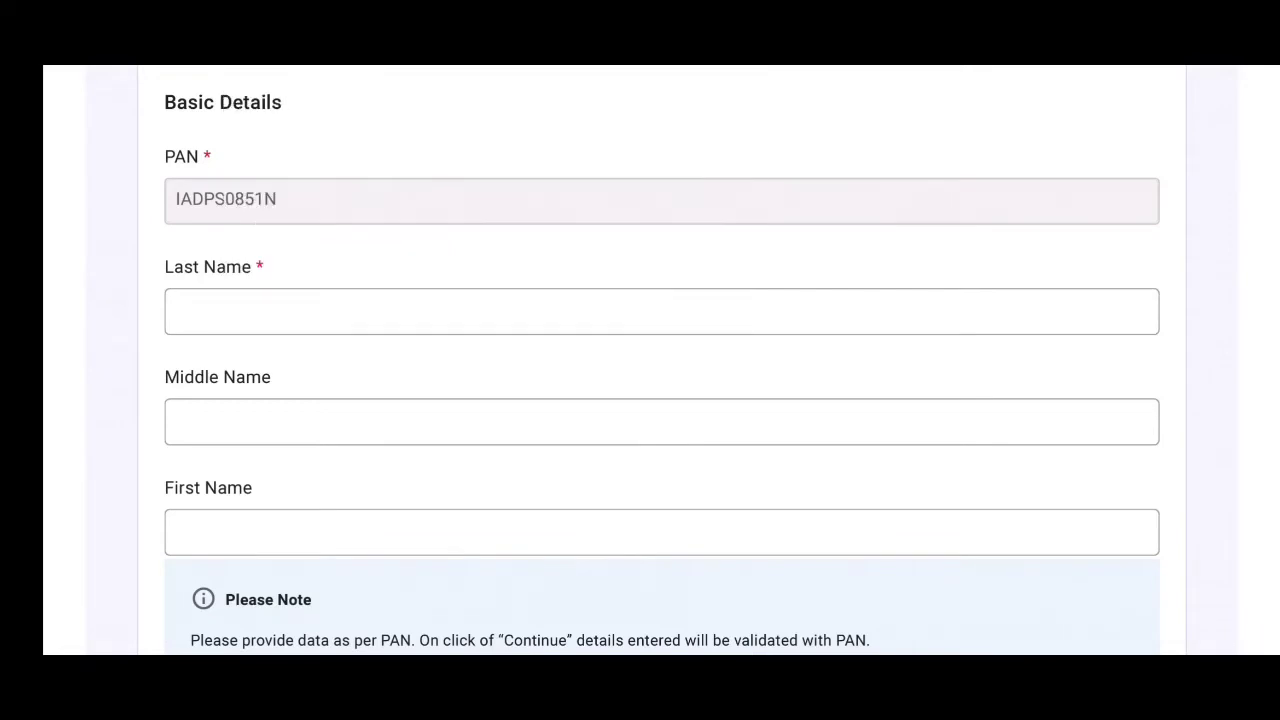
scroll(662, 360, "down", 3)
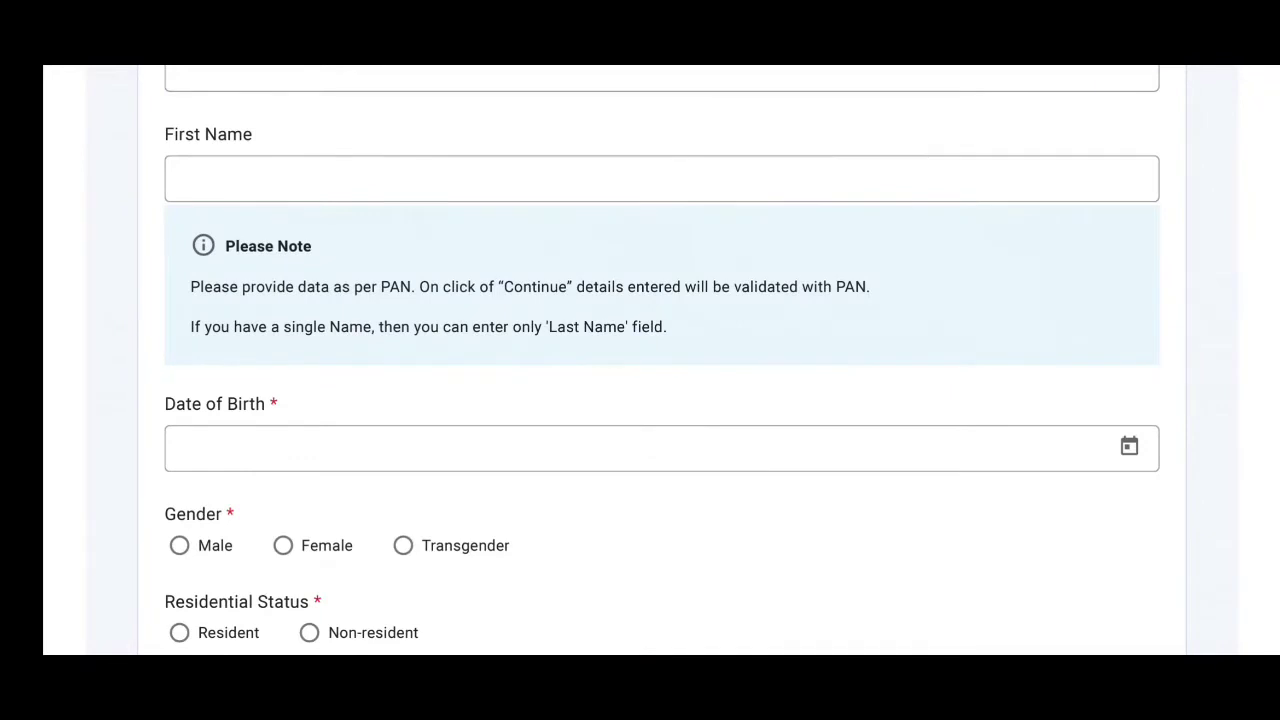
scroll(662, 360, "down", 2)
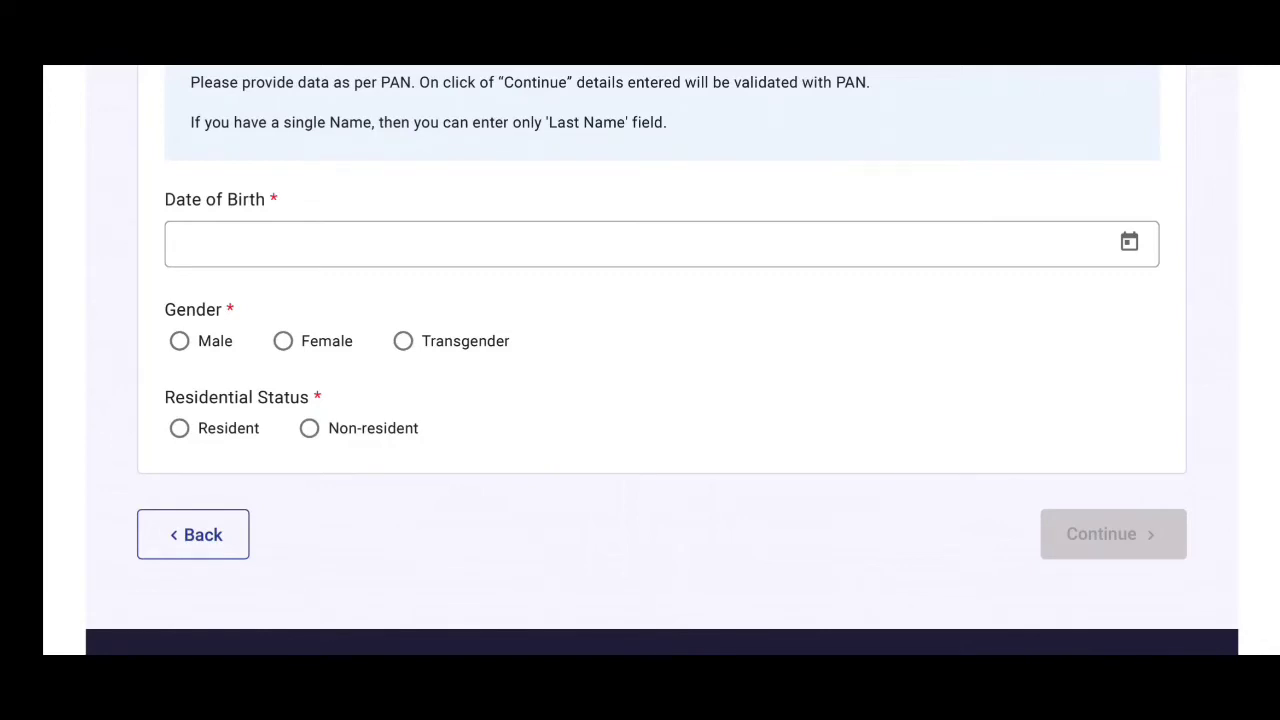
scroll(640, 360, "up", 5)
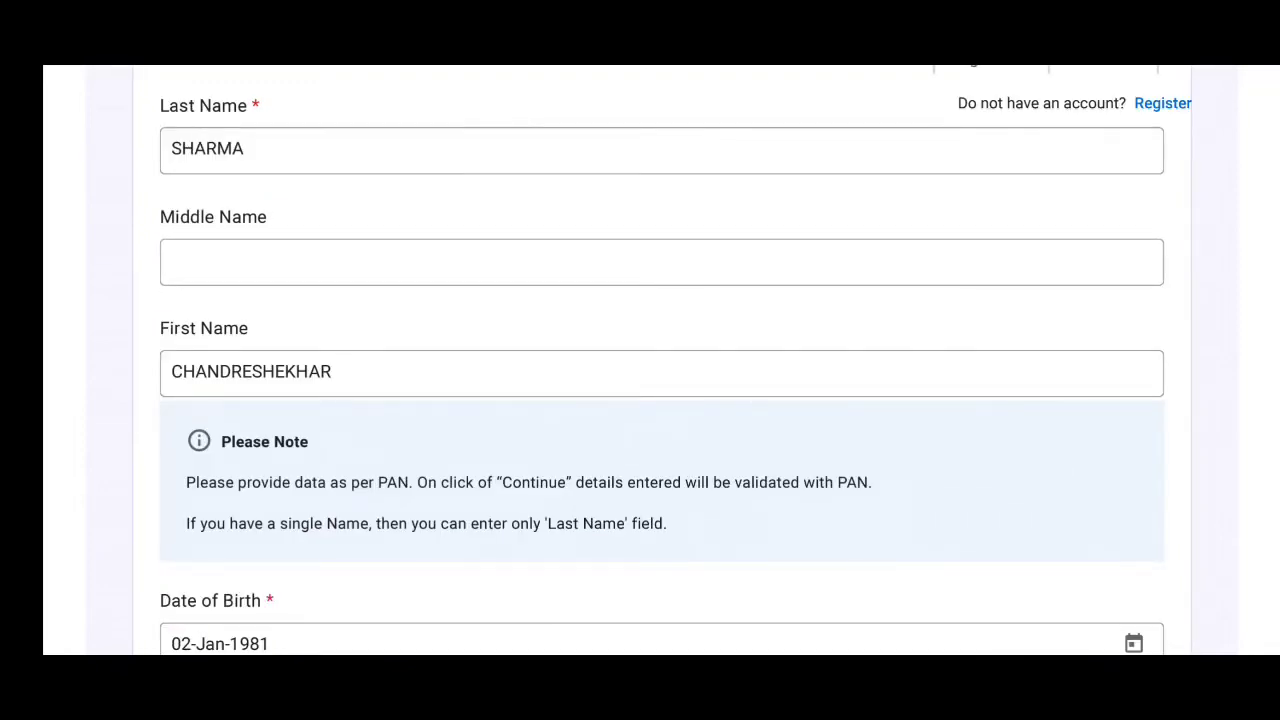
scroll(640, 360, "down", 4)
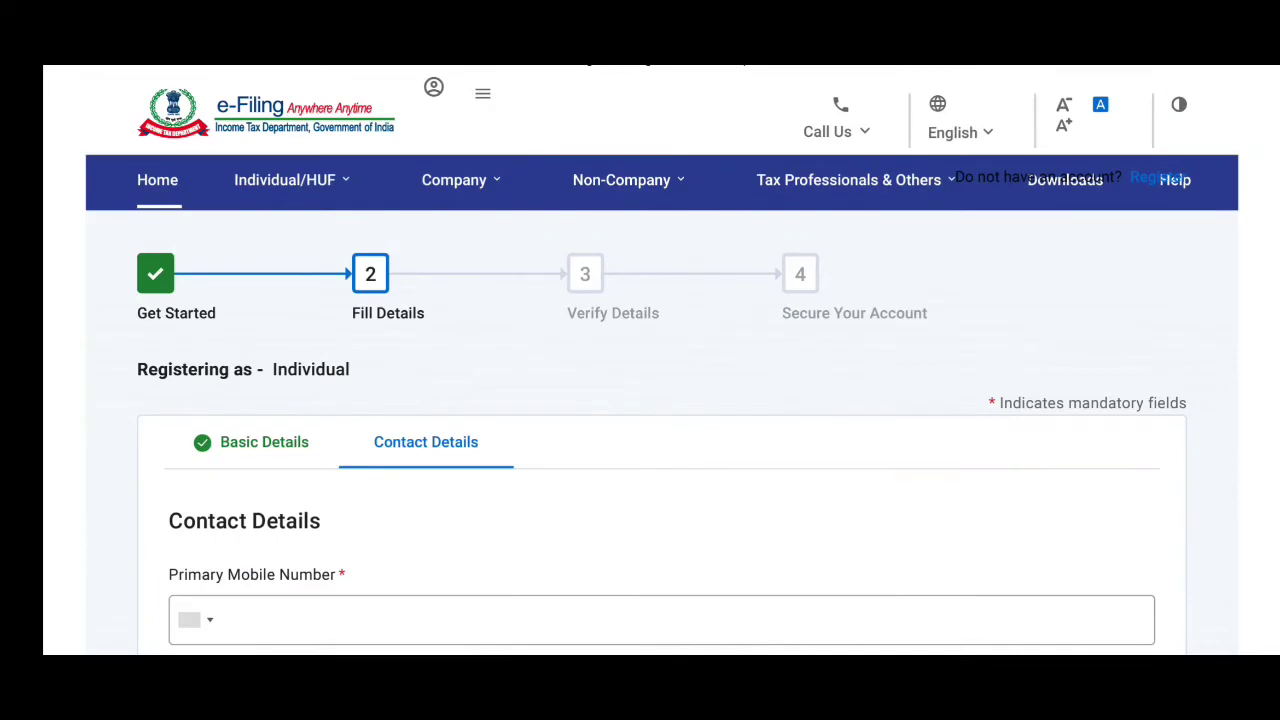
Enter the mobile number (Self), e-mail (Friend) and full postal address including pincode, district and state.
scroll(660, 400, "down", 4)
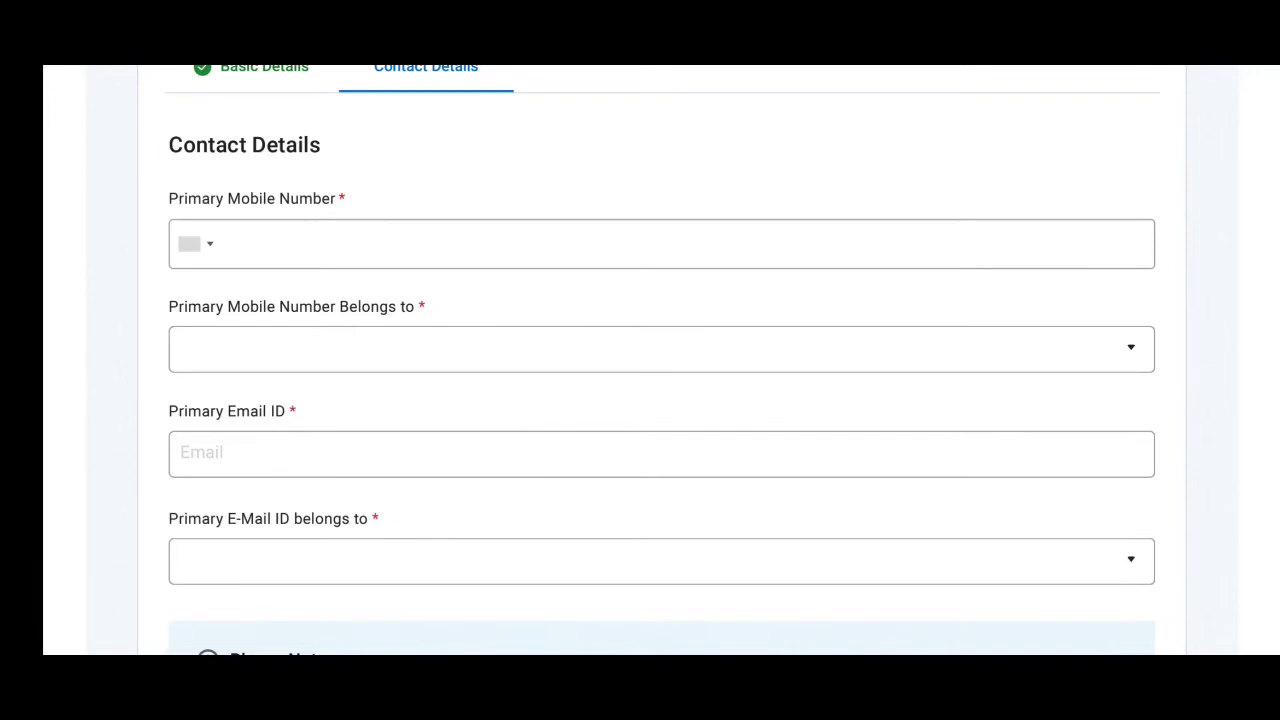
scroll(661, 360, "down", 2)
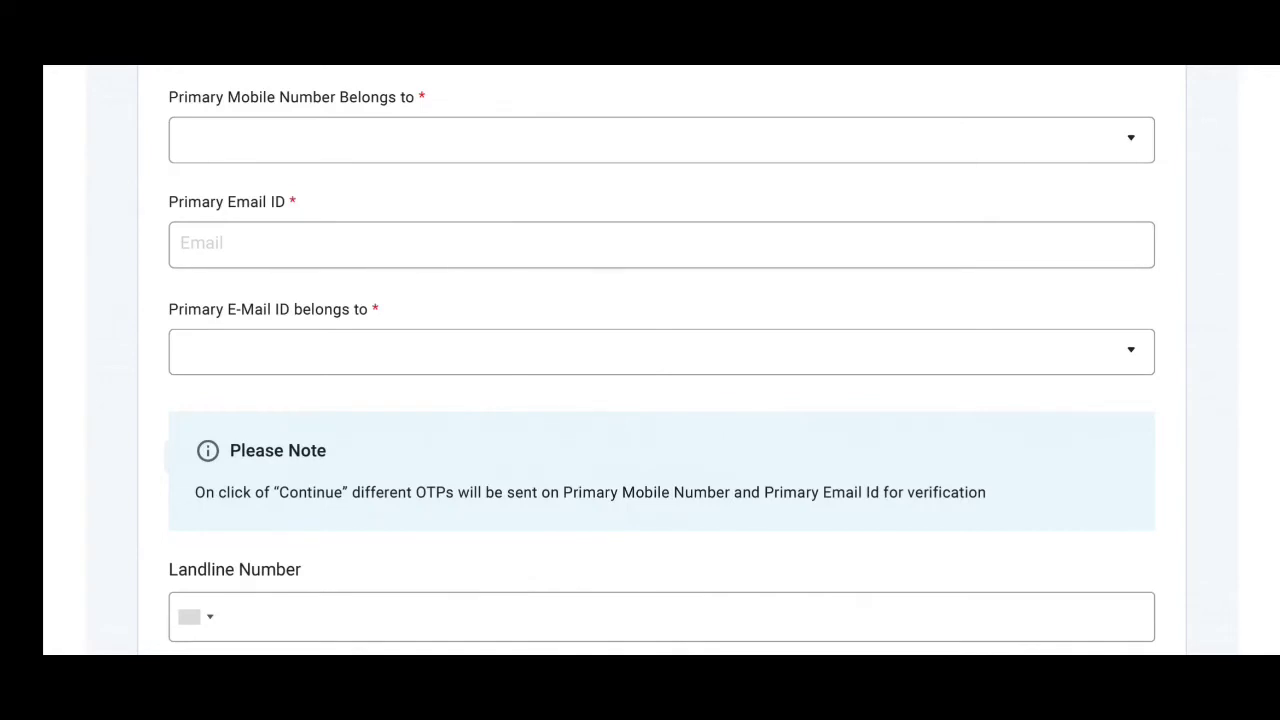
scroll(660, 360, "down", 3)
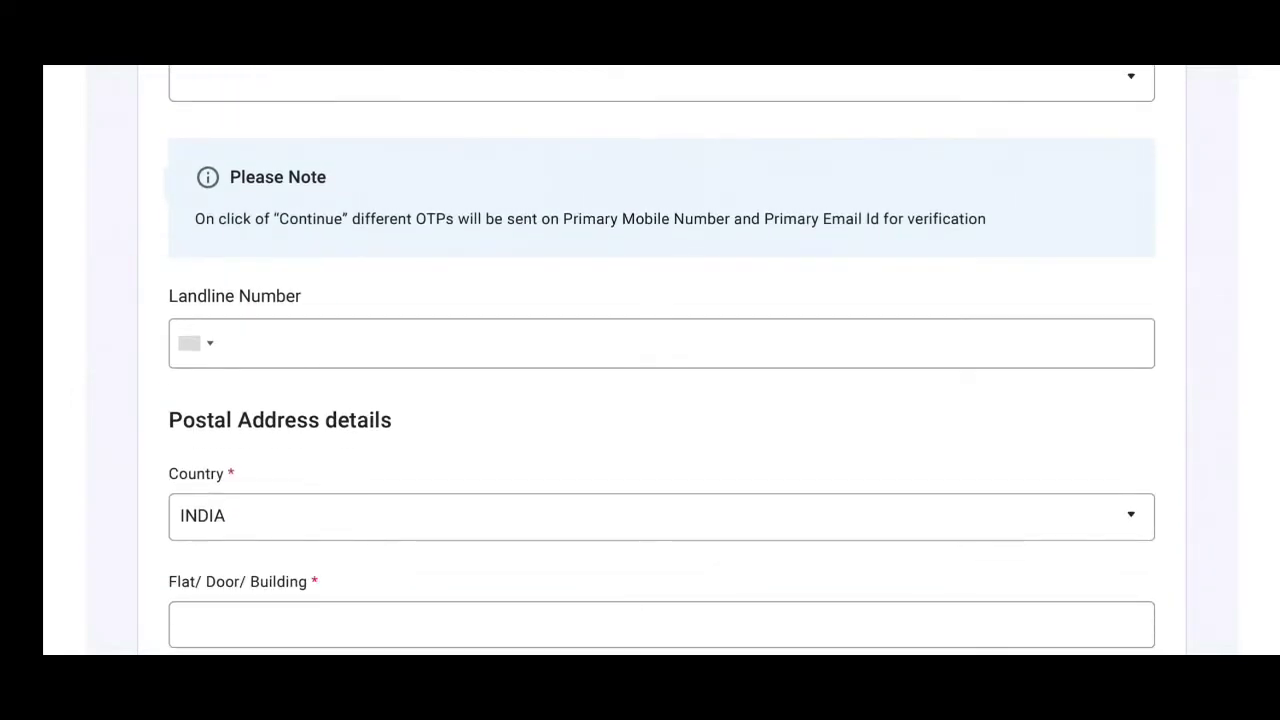
scroll(660, 360, "down", 2)
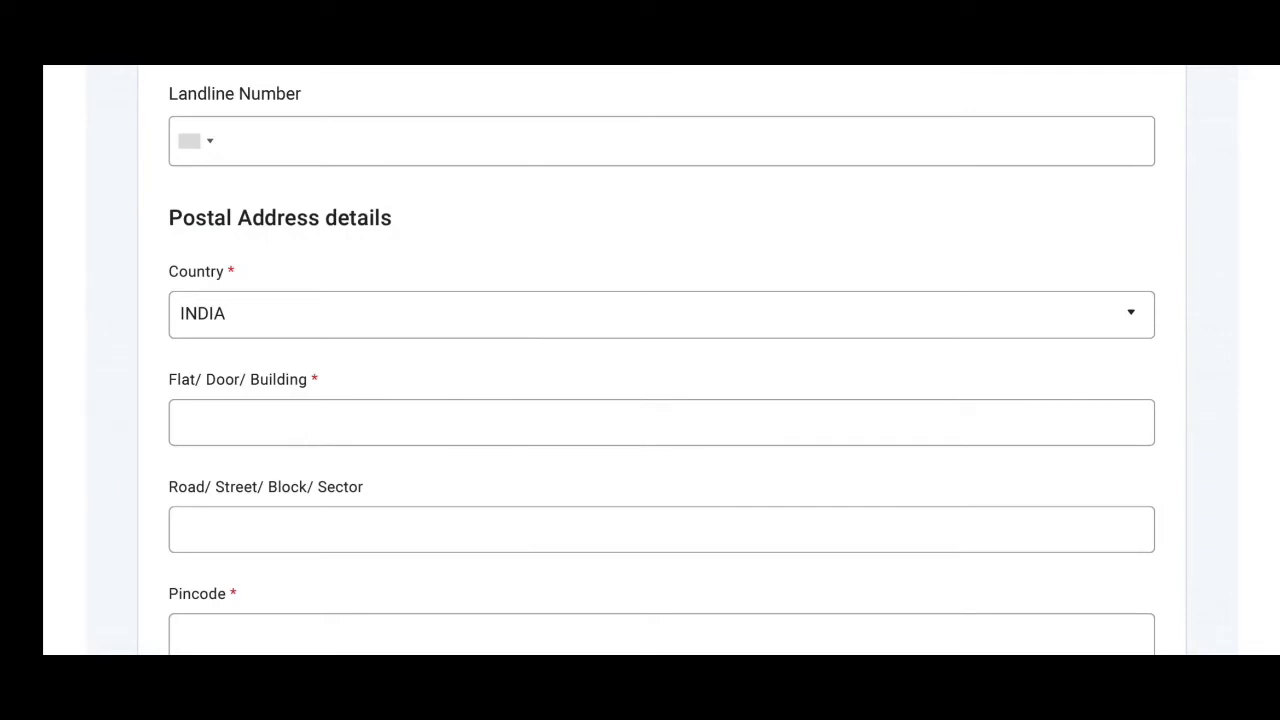
scroll(660, 360, "down", 2)
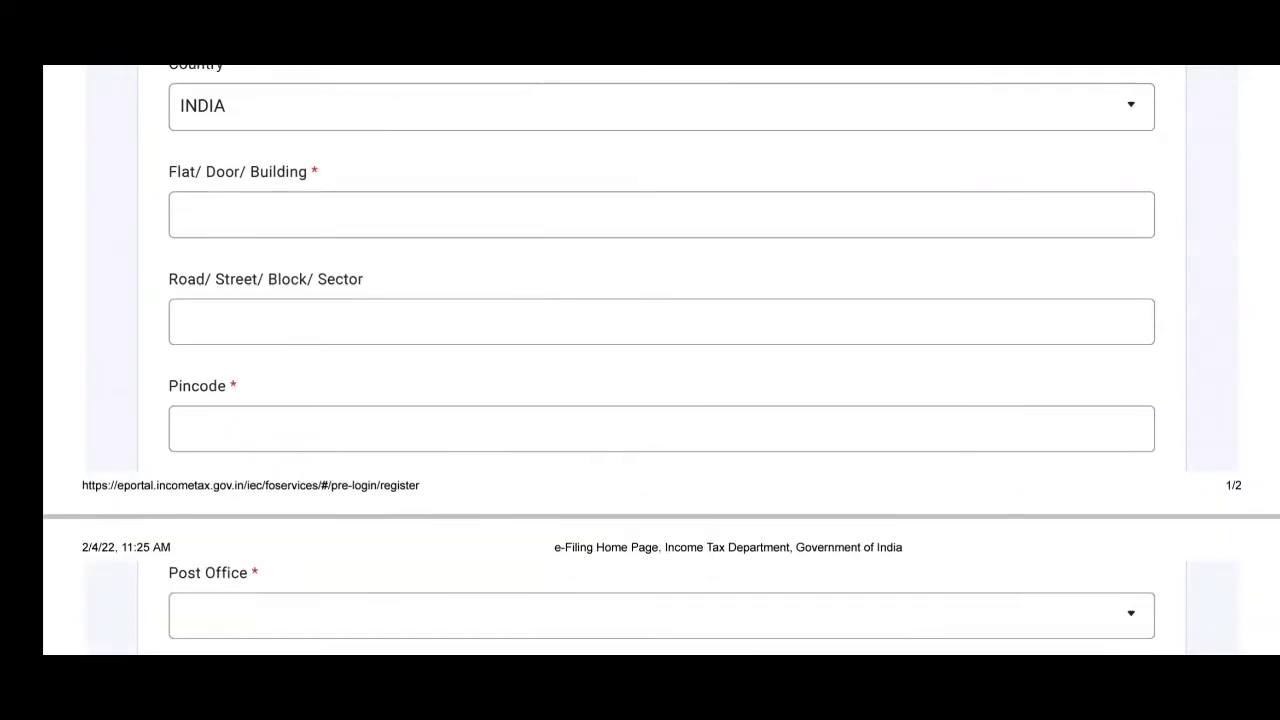
scroll(660, 360, "up", 2)
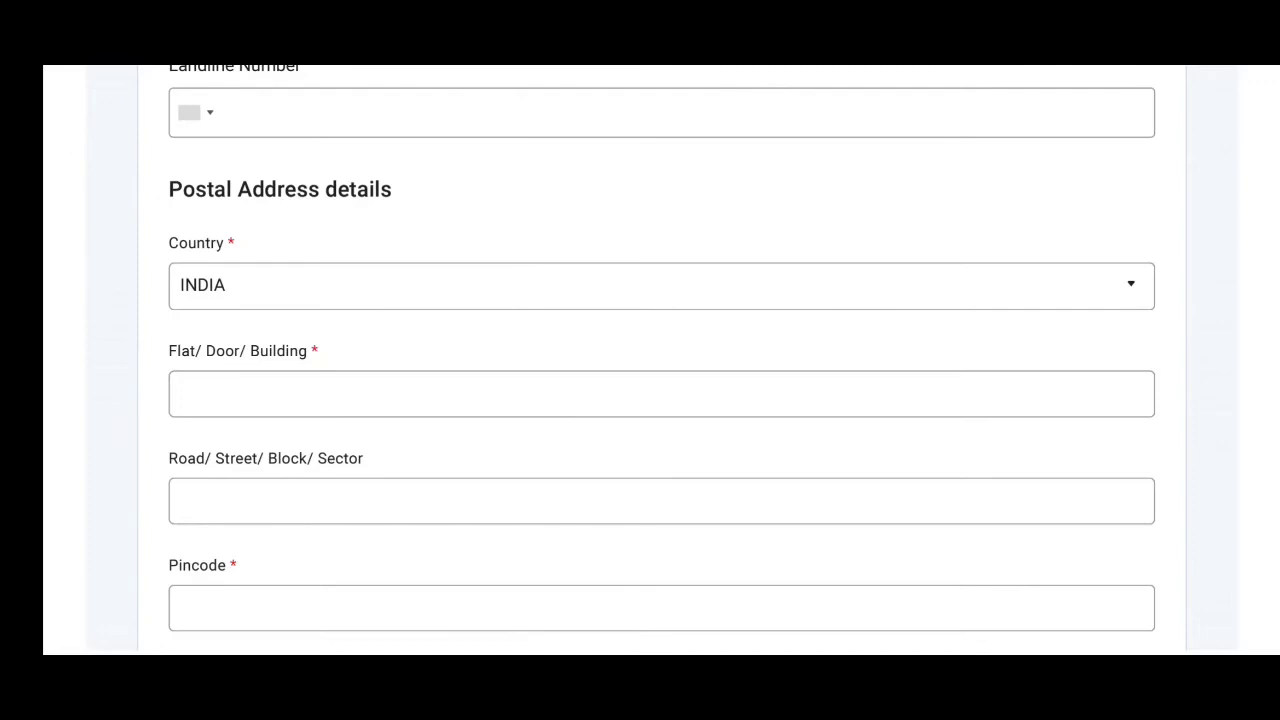
scroll(640, 360, "up", 5)
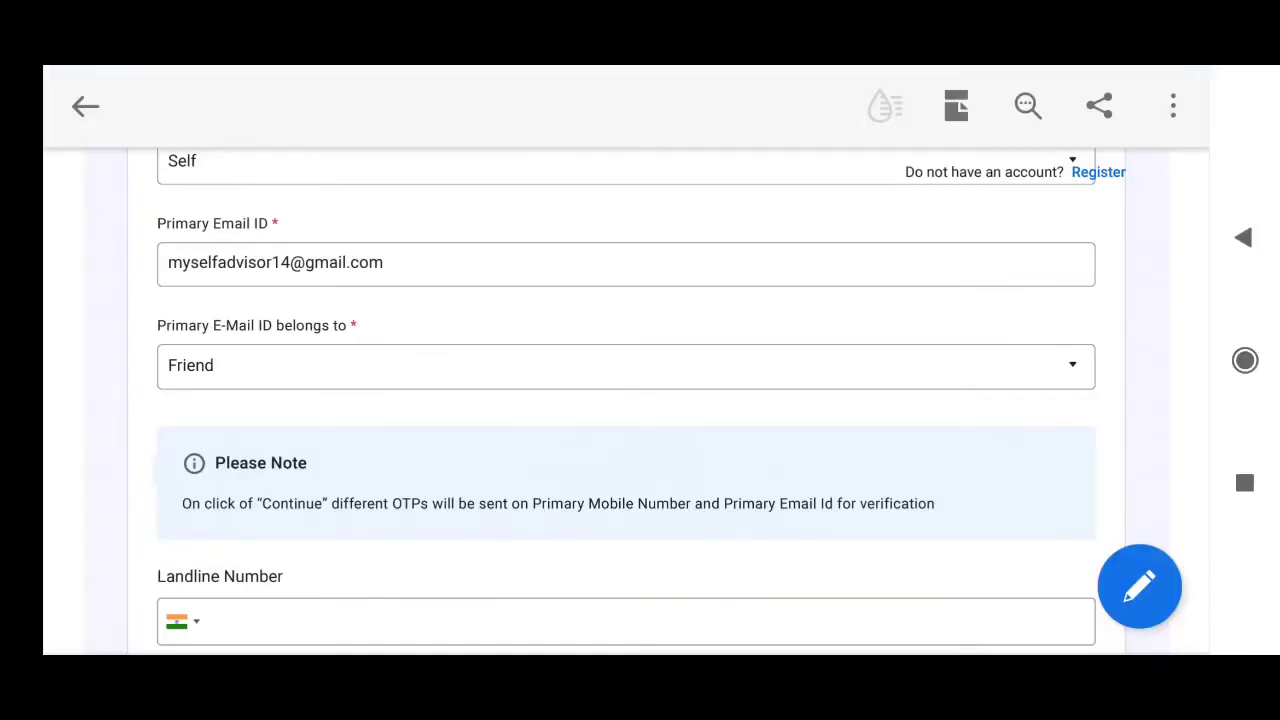
scroll(626, 400, "down", 10)
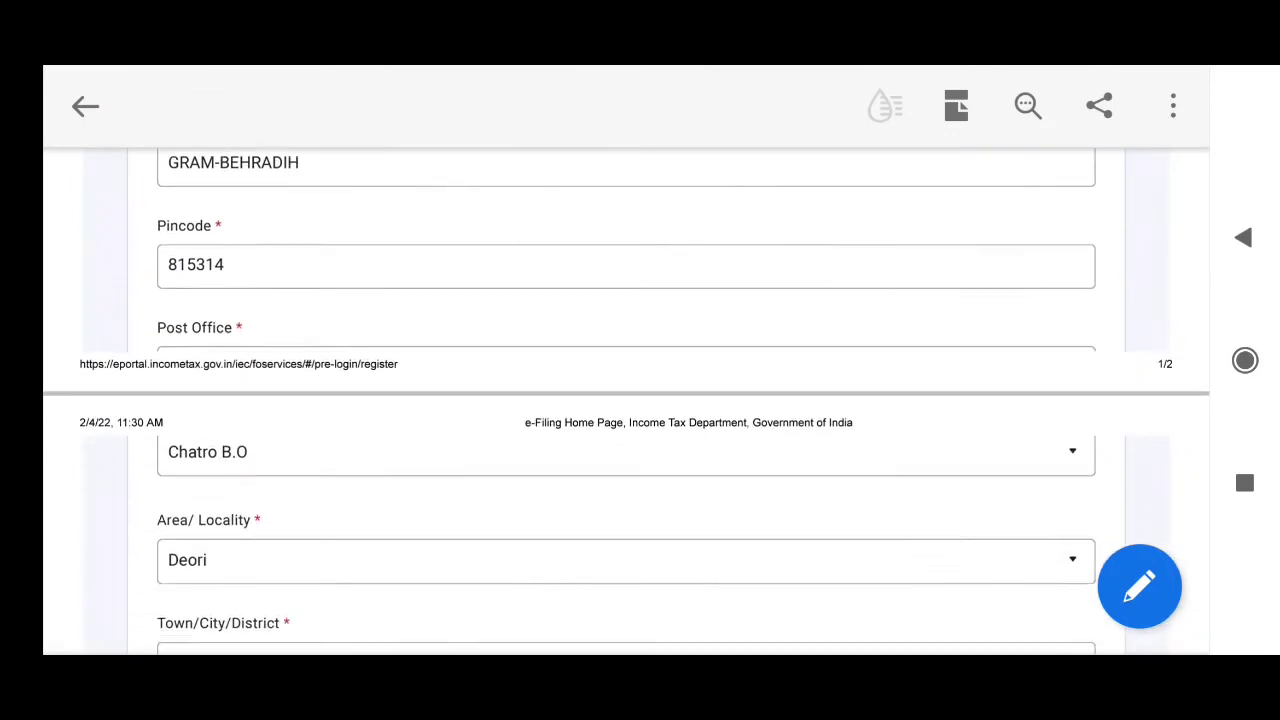
scroll(626, 400, "down", 2)
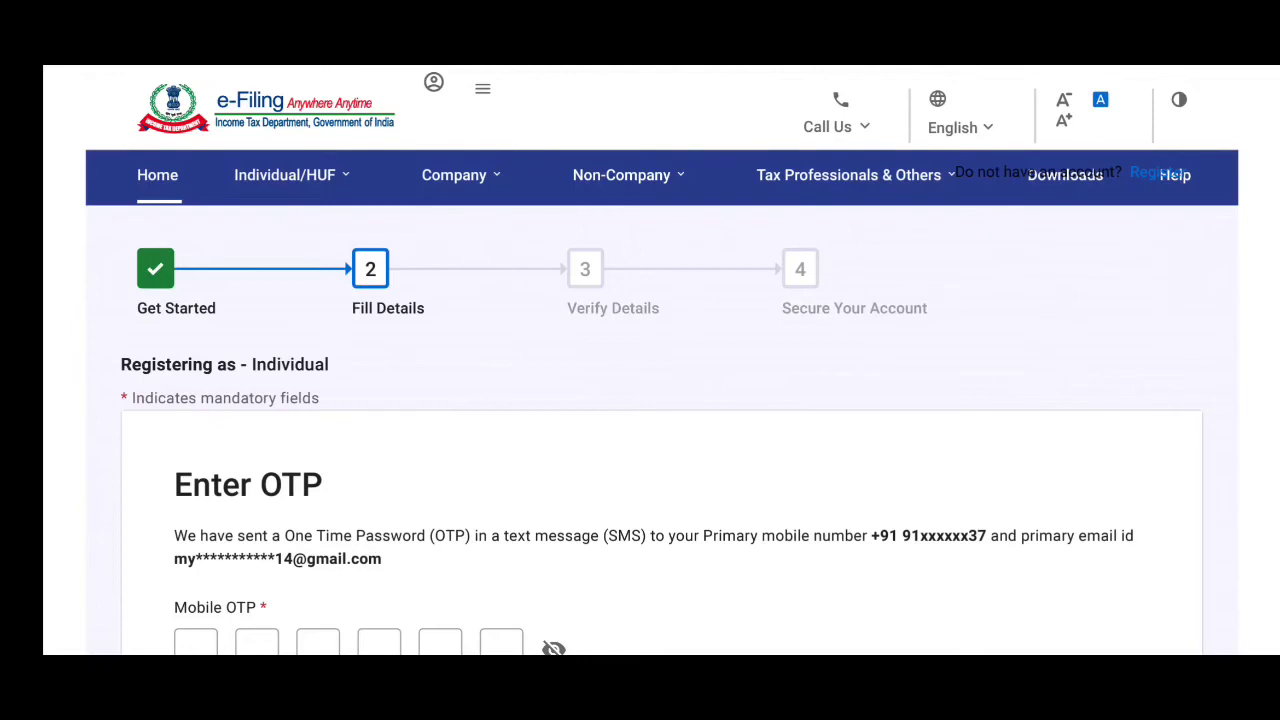
Enter the six-digit mobile and email OTPs and continue to Verify Details.
scroll(660, 400, "down", 3)
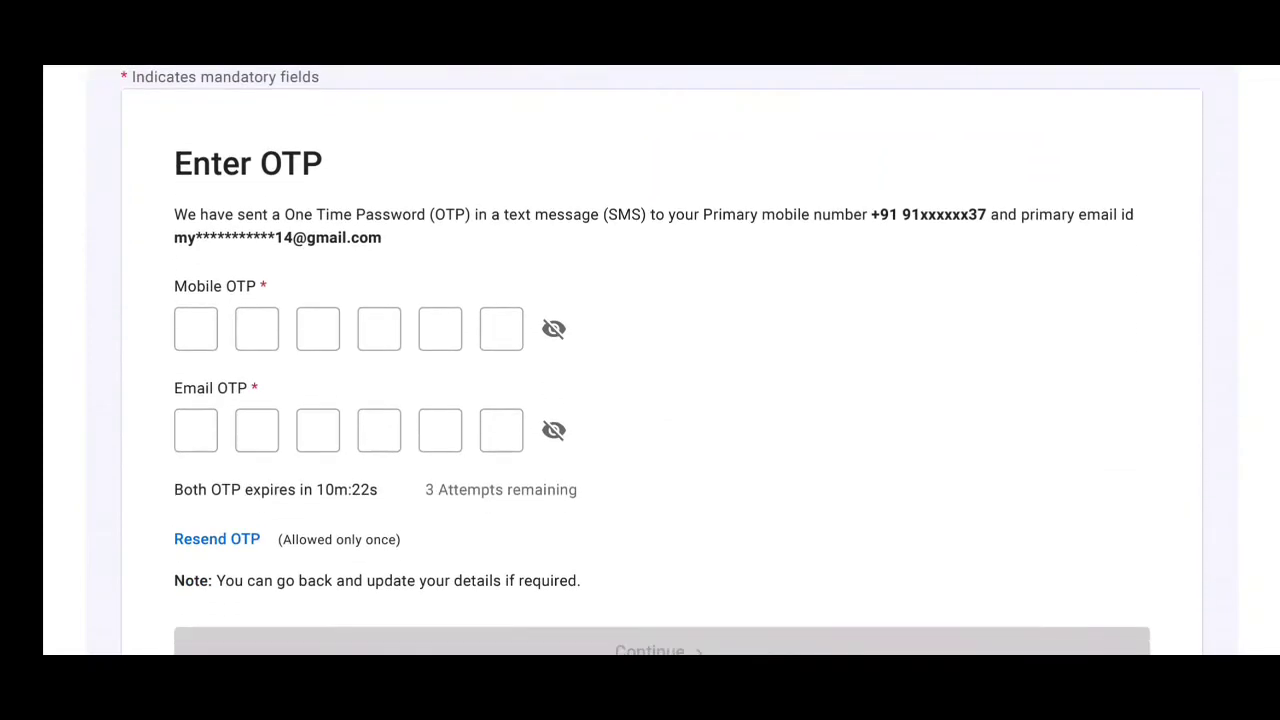
scroll(660, 400, "down", 2)
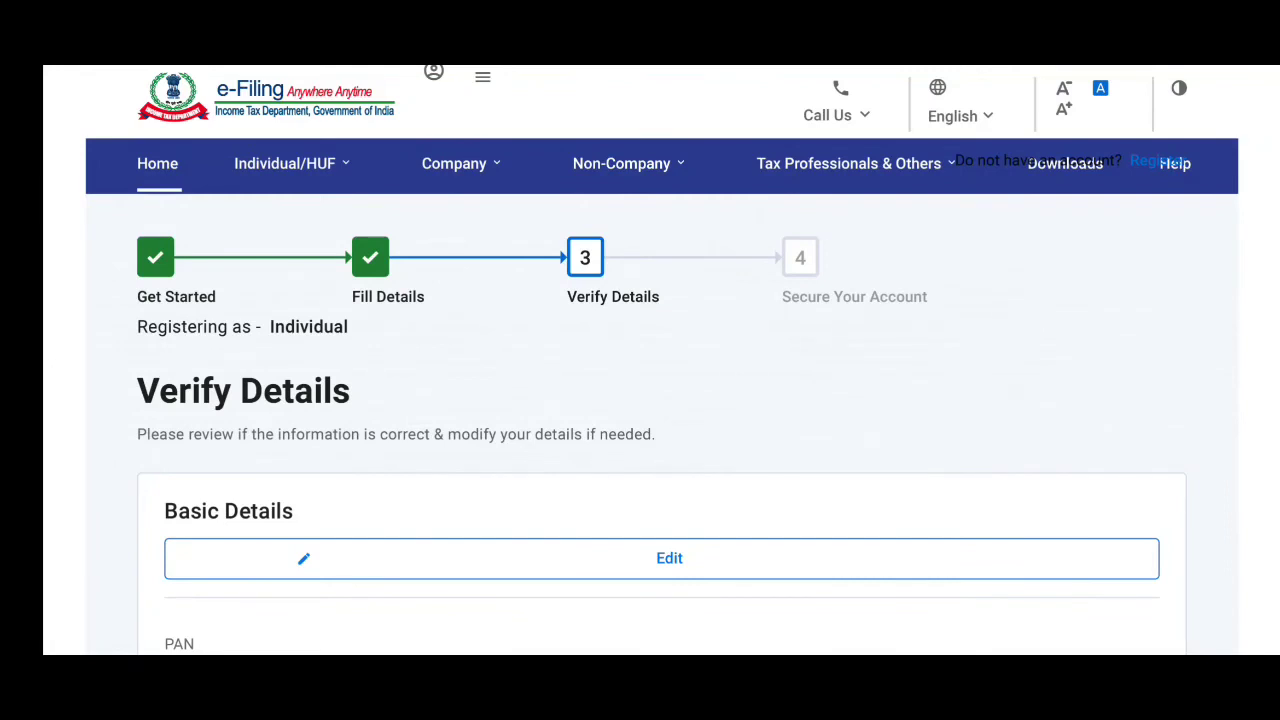
Confirm the details, set and confirm a strong password, and add the message 'I M FINE'.
scroll(660, 400, "down", 3)
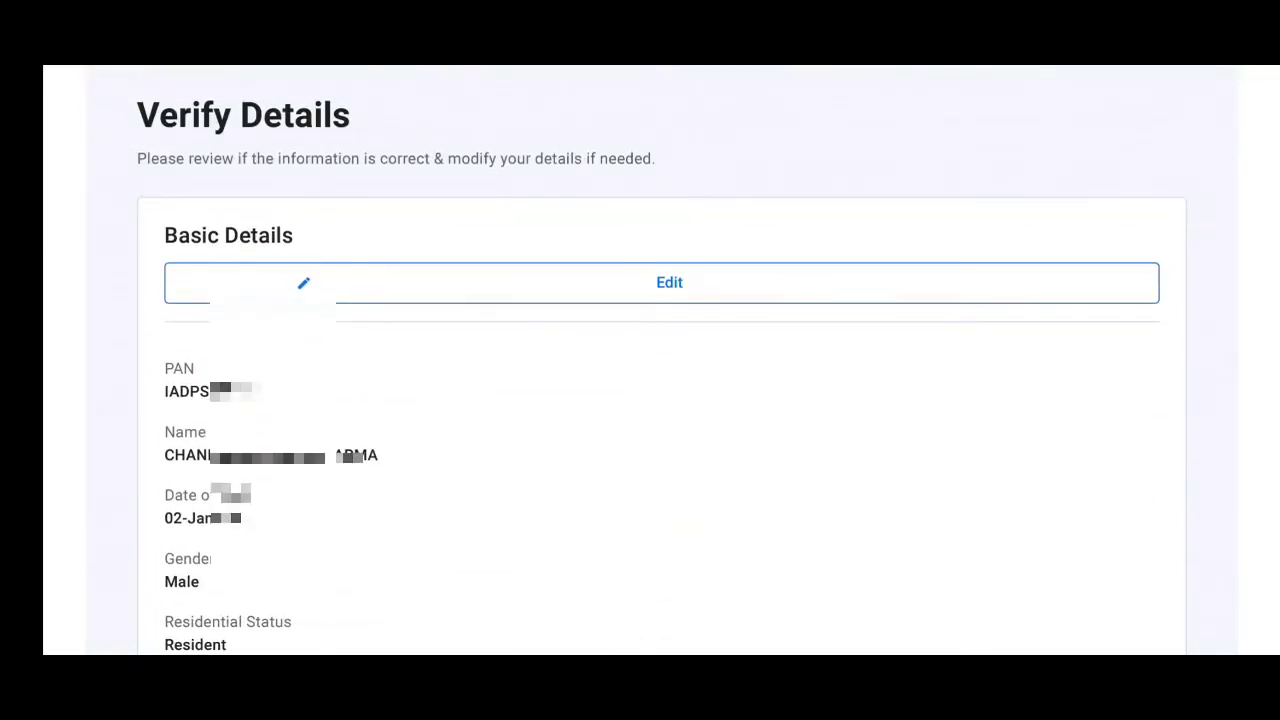
scroll(660, 400, "down", 6)
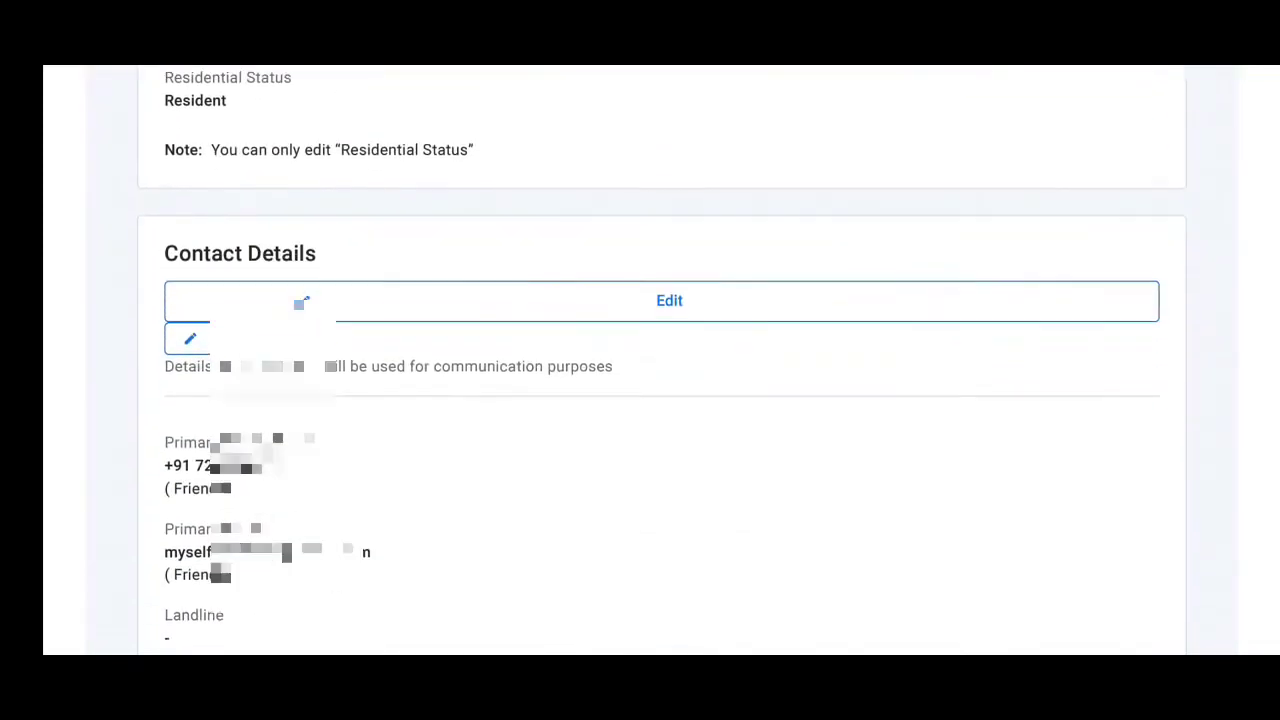
scroll(660, 360, "down", 3)
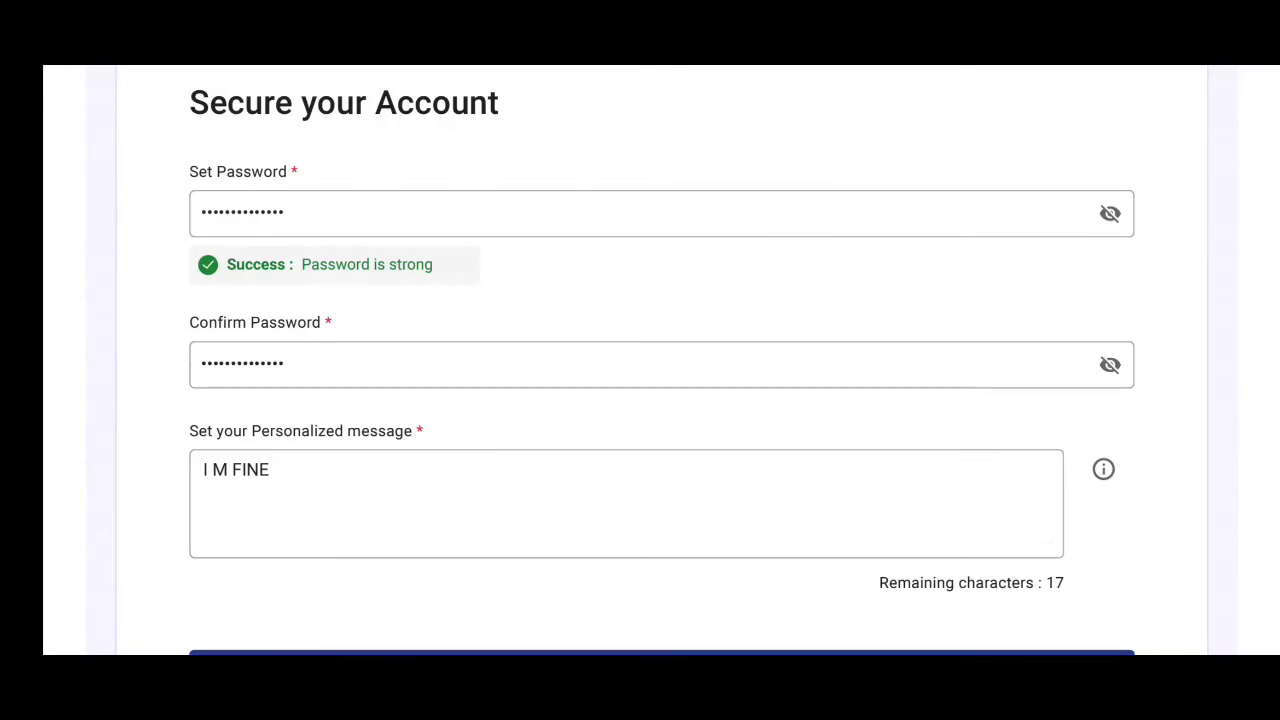
Submit the Secure your Account form to receive the transaction ID and new e-Filing User ID.
scroll(640, 360, "down", 3)
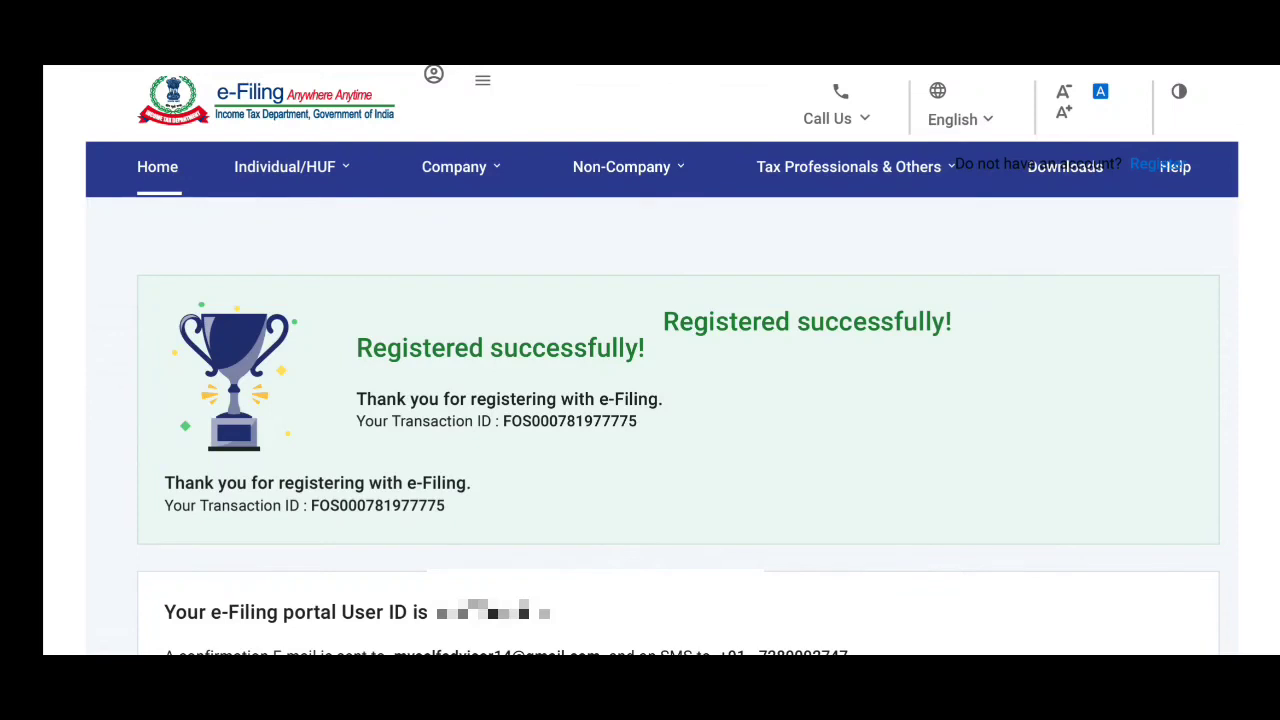
Log in with the new user ID and go to My Profile > My Bank Accounts.
scroll(640, 400, "down", 3)
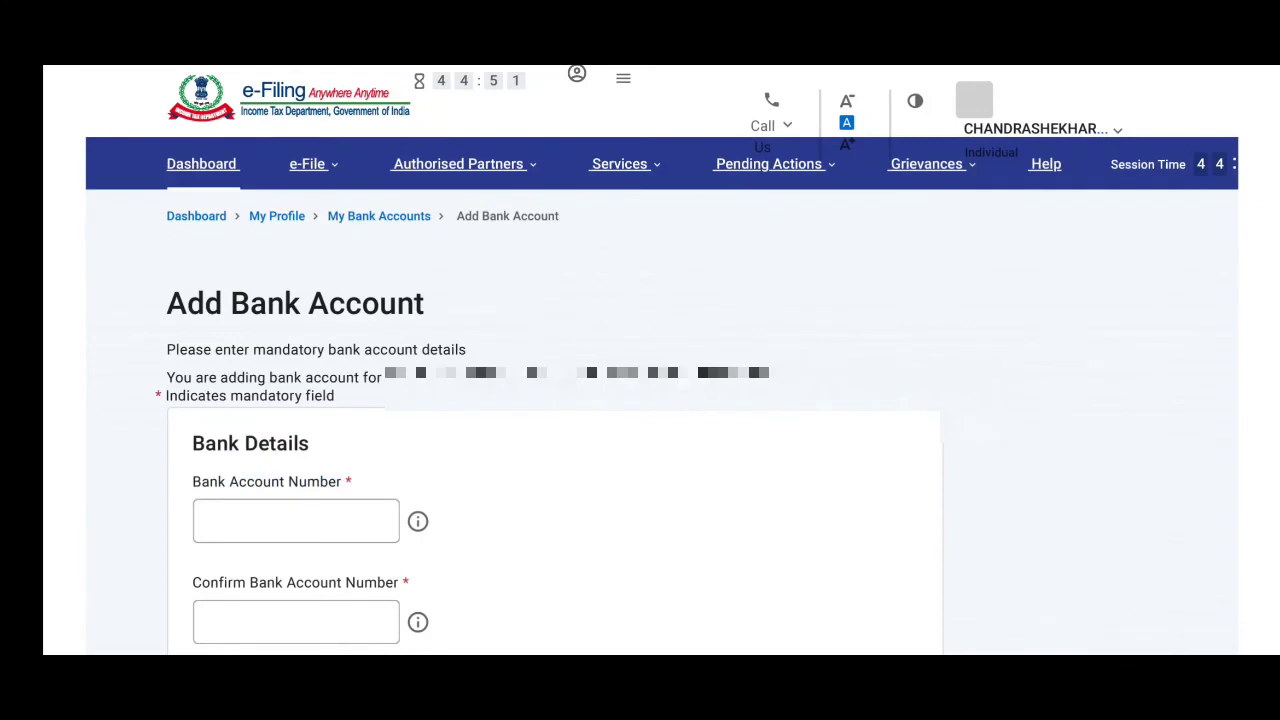
Start Add Bank Account and scroll through the empty bank details form.
scroll(660, 360, "down", 3)
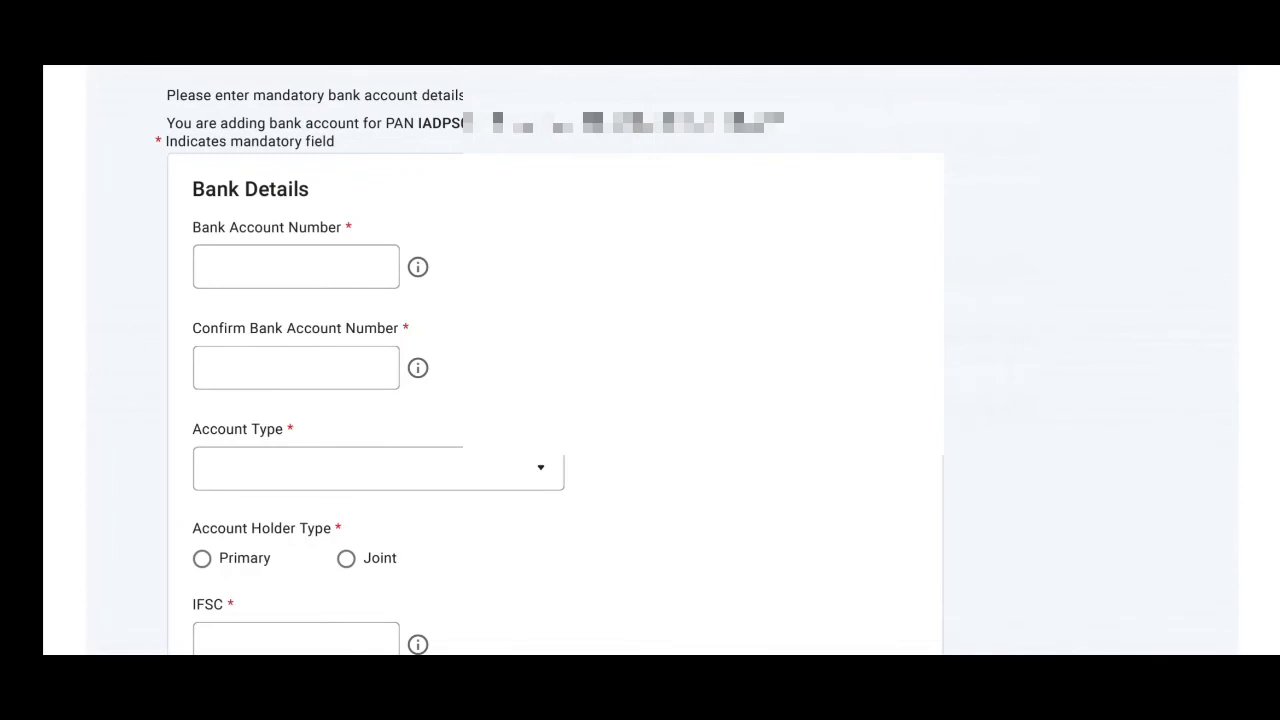
scroll(560, 360, "down", 2)
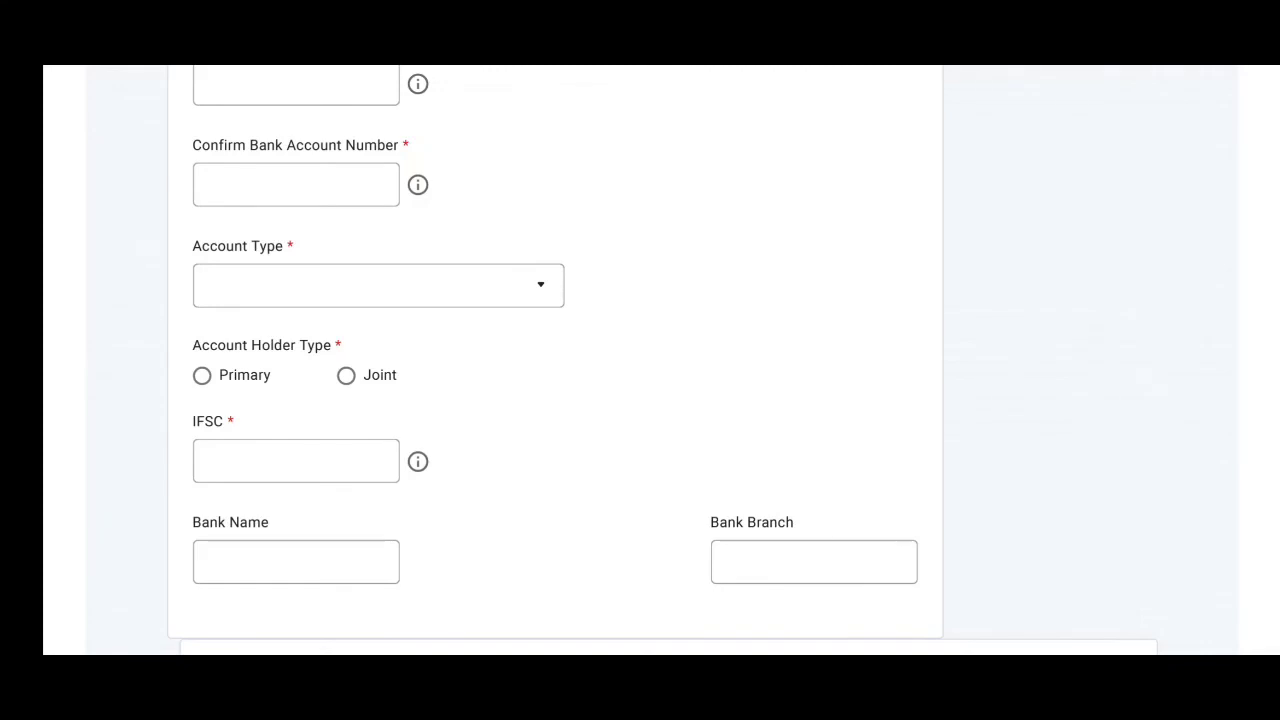
scroll(660, 360, "down", 3)
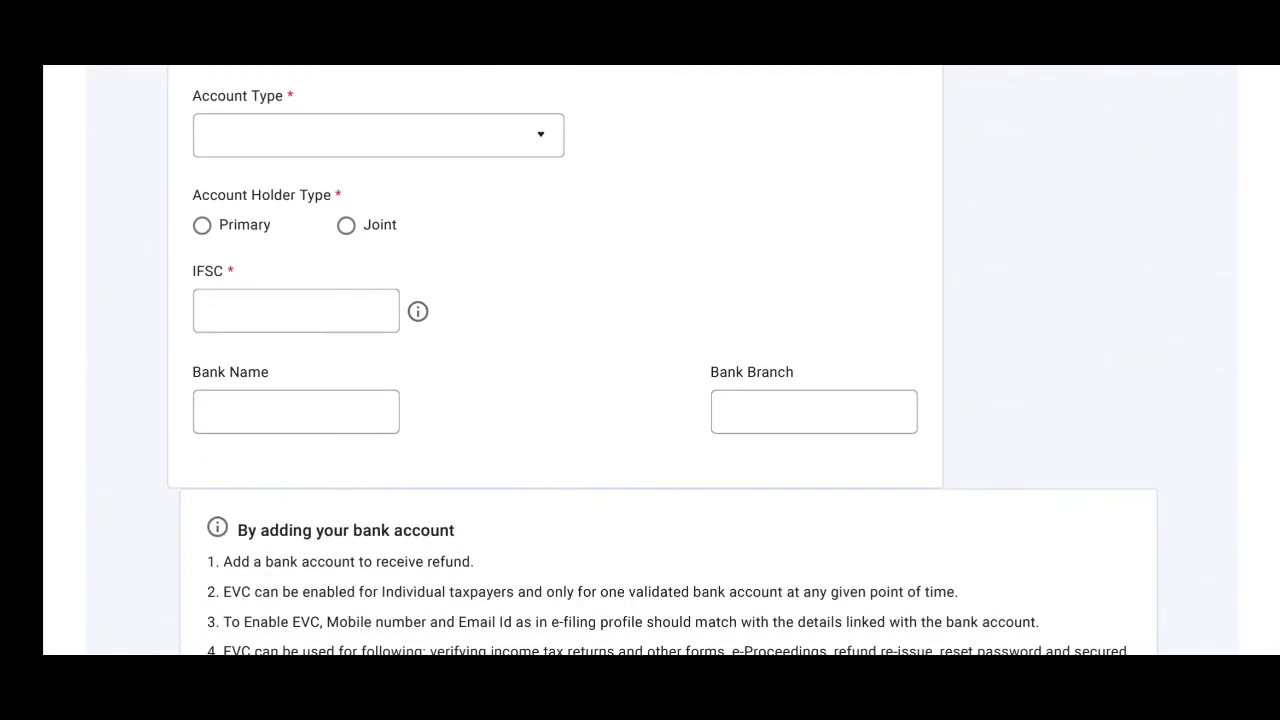
scroll(640, 360, "down", 8)
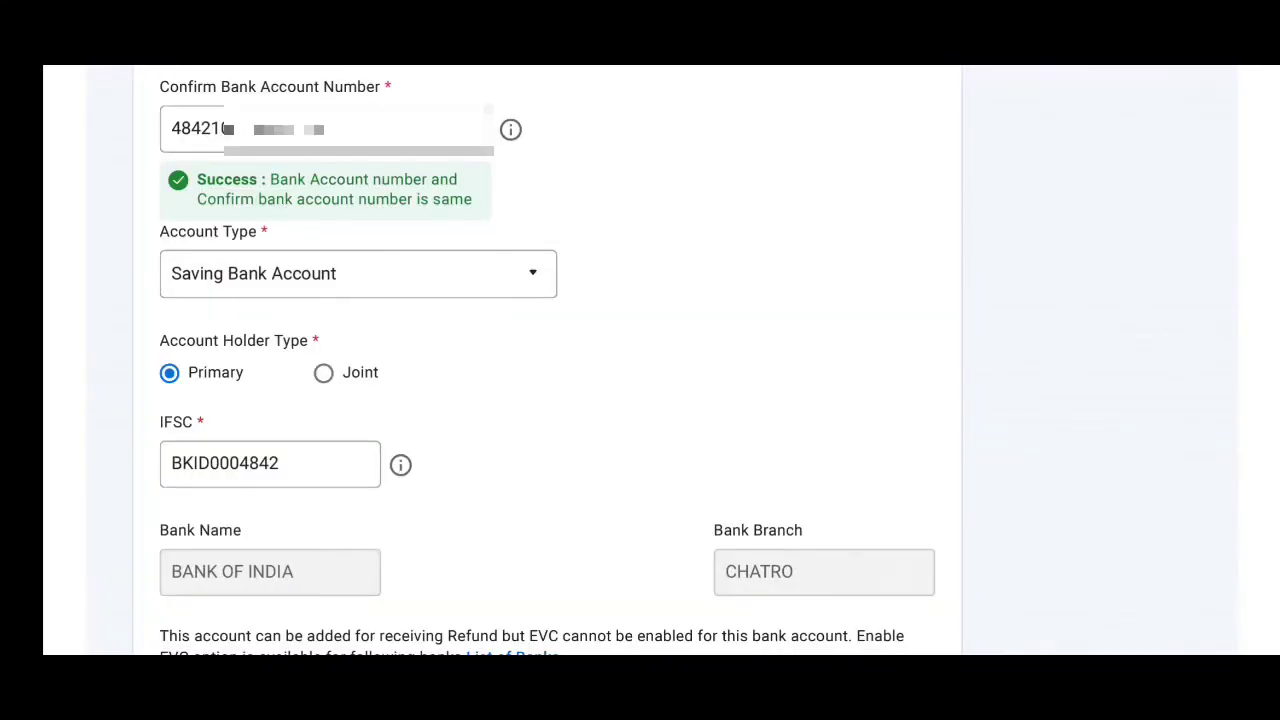
Add the Saving Bank Account as Primary holder with IFSC BKID0004842 and validate it.
scroll(640, 360, "down", 10)
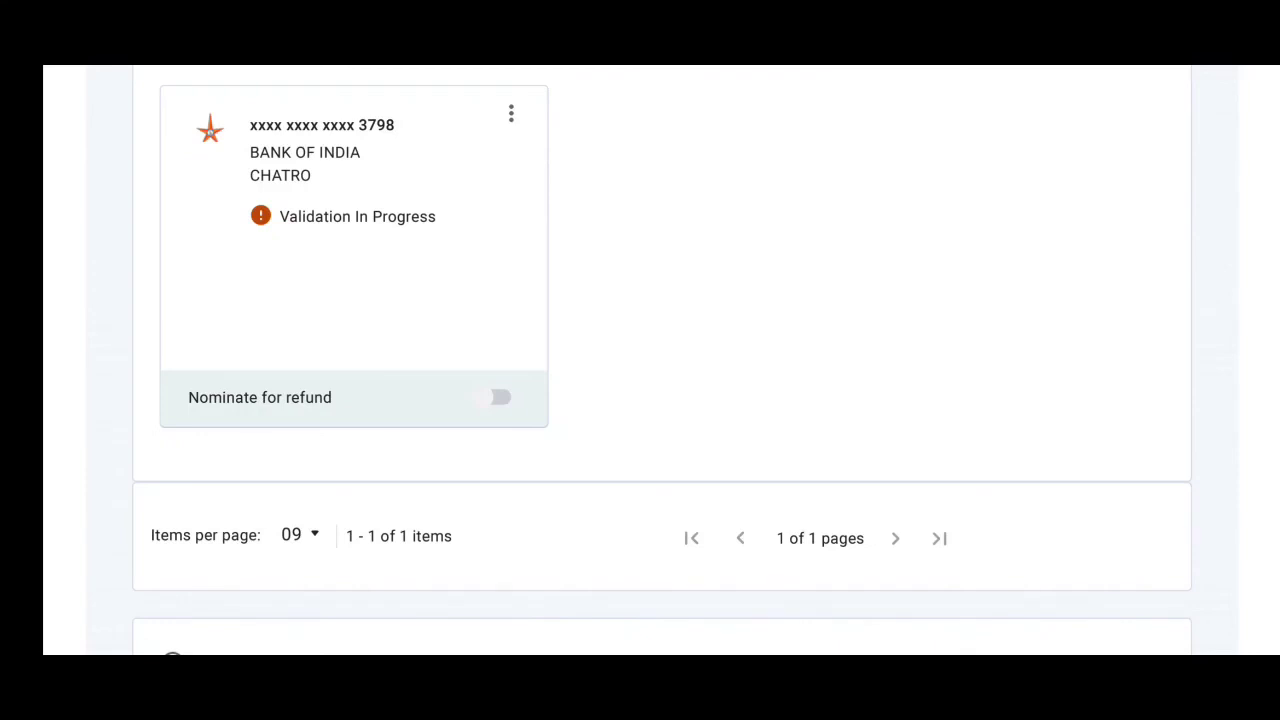
scroll(662, 360, "down", 1)
scroll(662, 360, "up", 1)
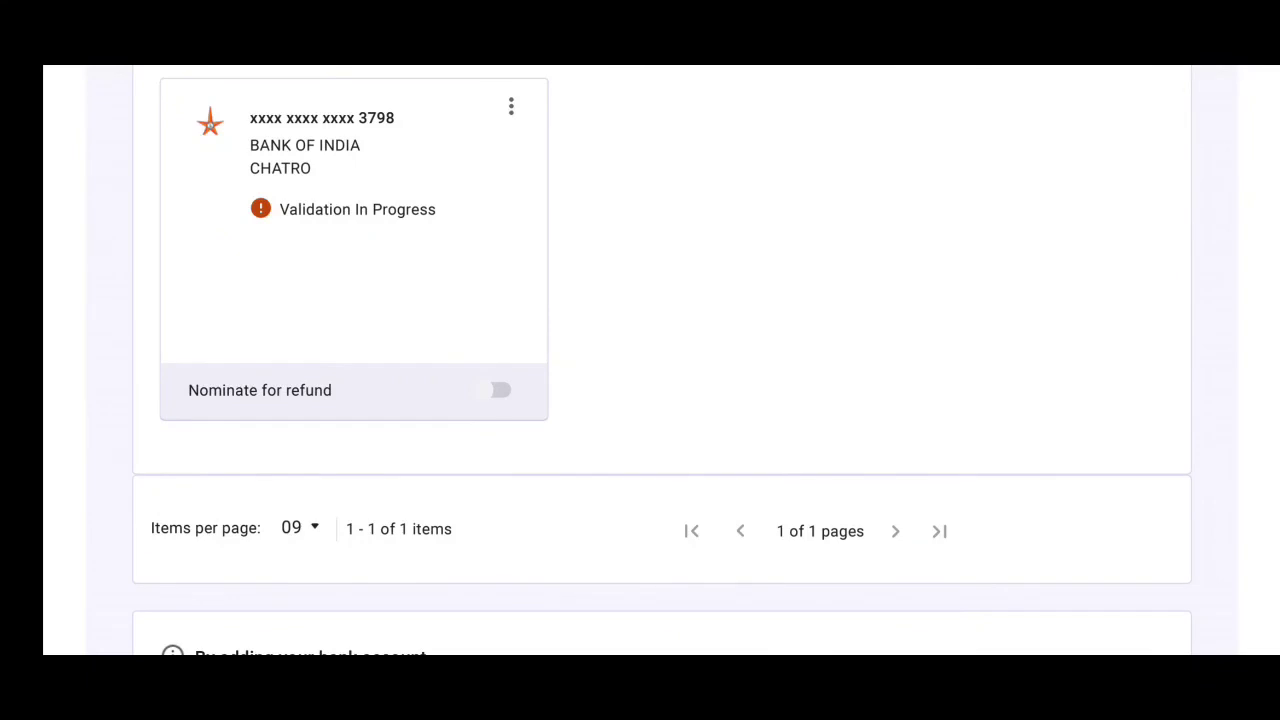
scroll(662, 360, "down", 5)
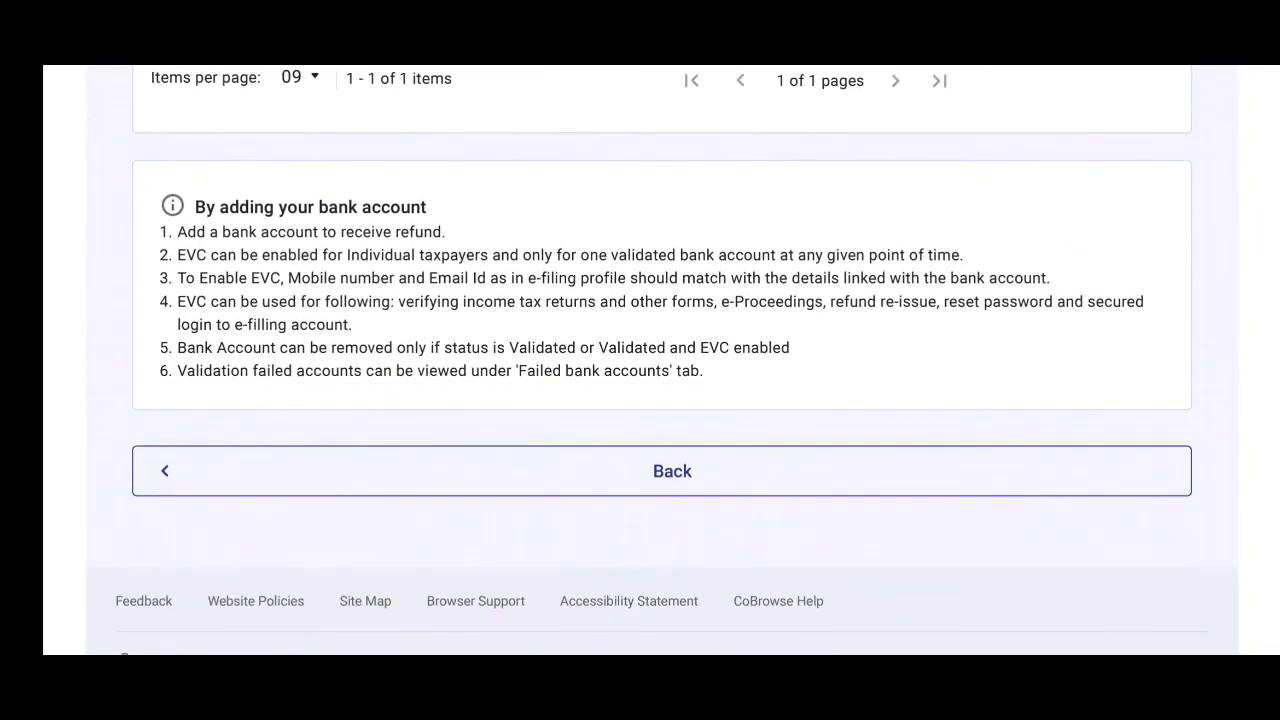